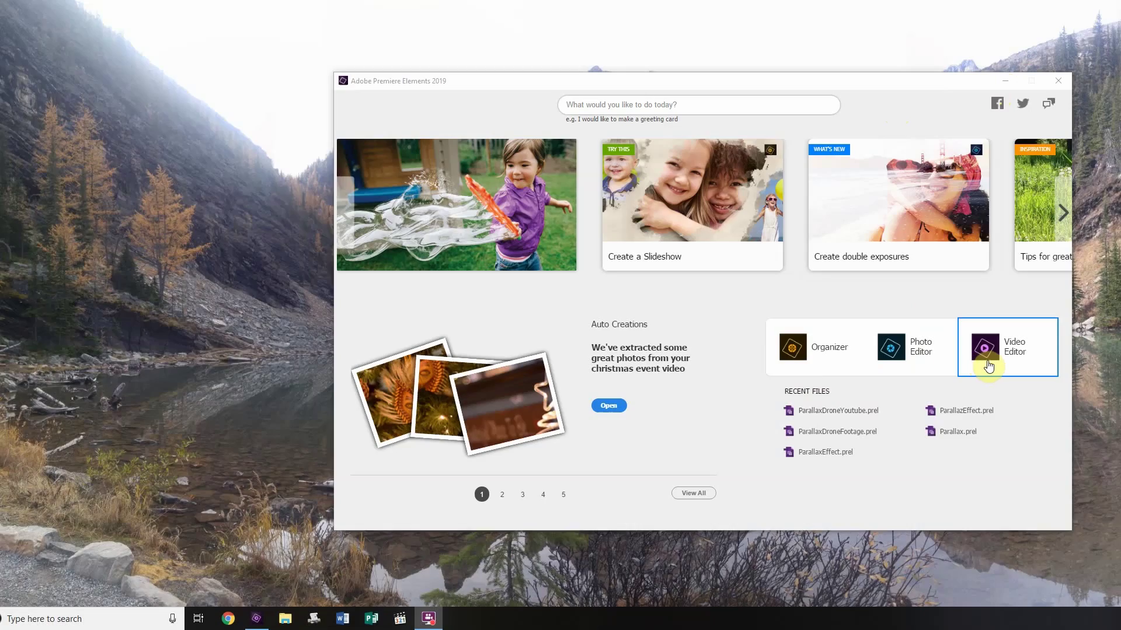
Step: Enter the Video Editor workspace and bring up the File menu
left_click(990, 363)
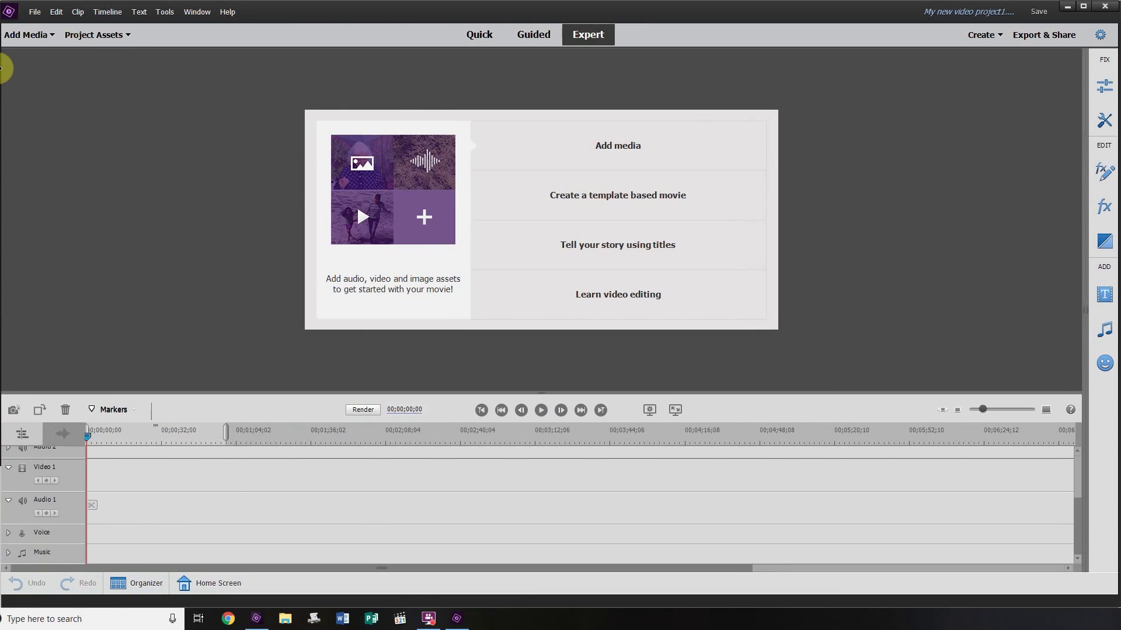
left_click(34, 12)
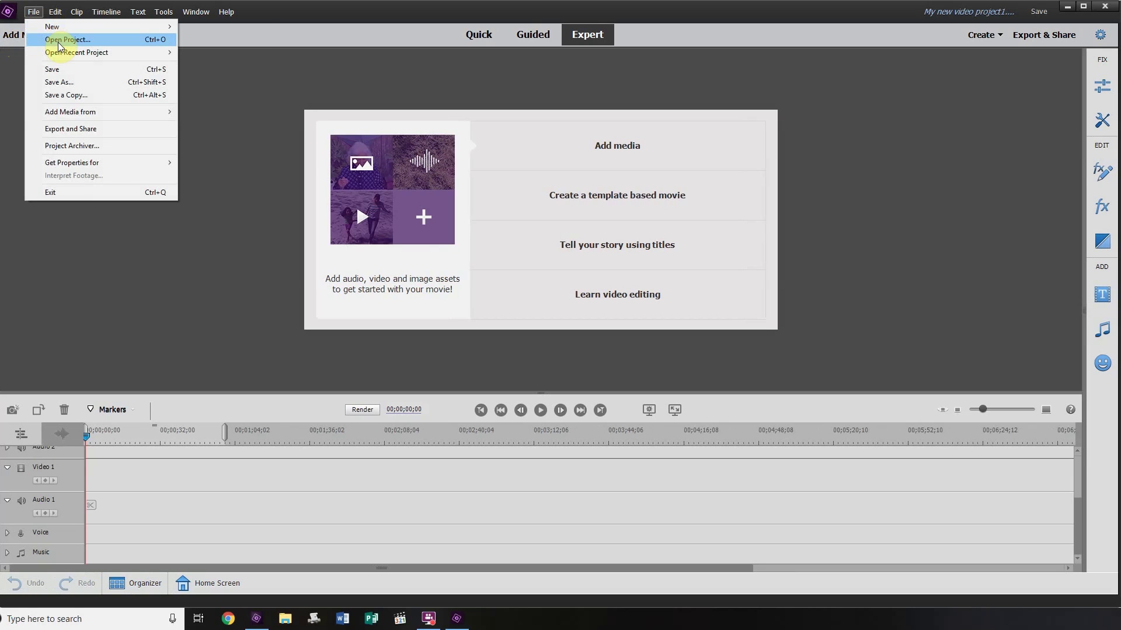
Step: Start a new project named ParralaxEffects
mouse_move(128, 28)
left_click(217, 27)
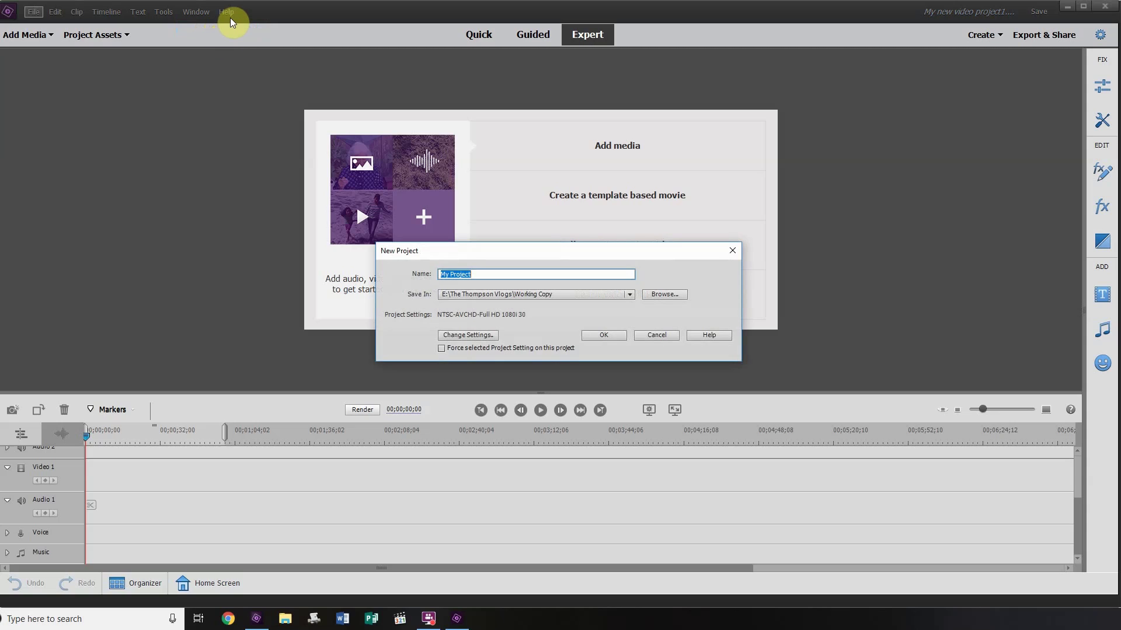
type("Par")
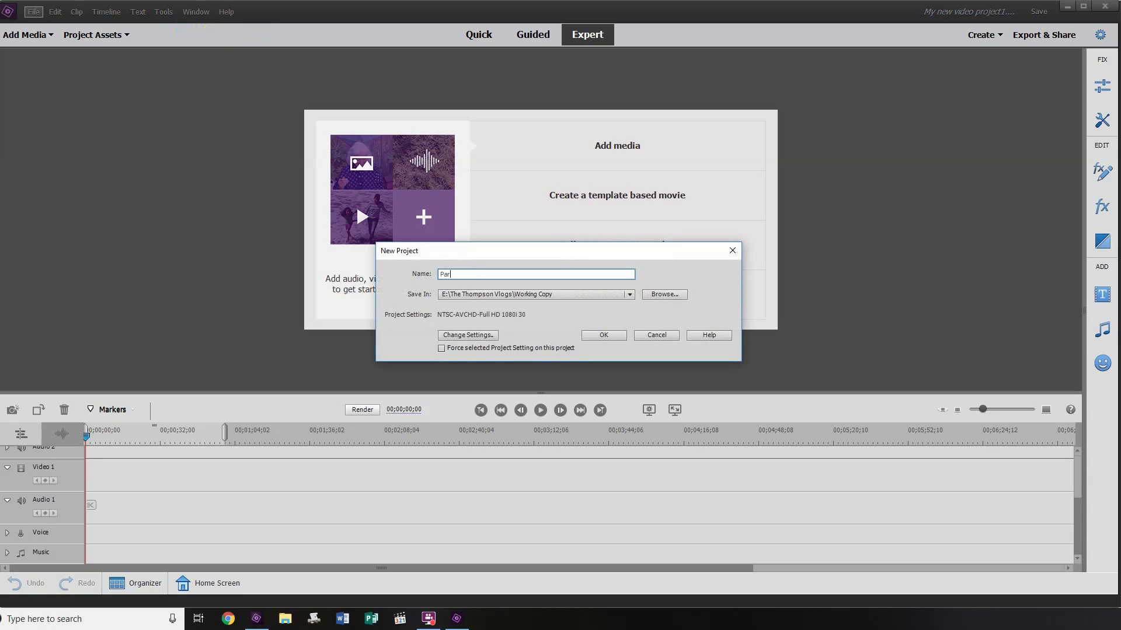
type("rallaxEffecta")
Step: Switch the project to forced DSLR 1080p24 settings and create it
left_click(482, 337)
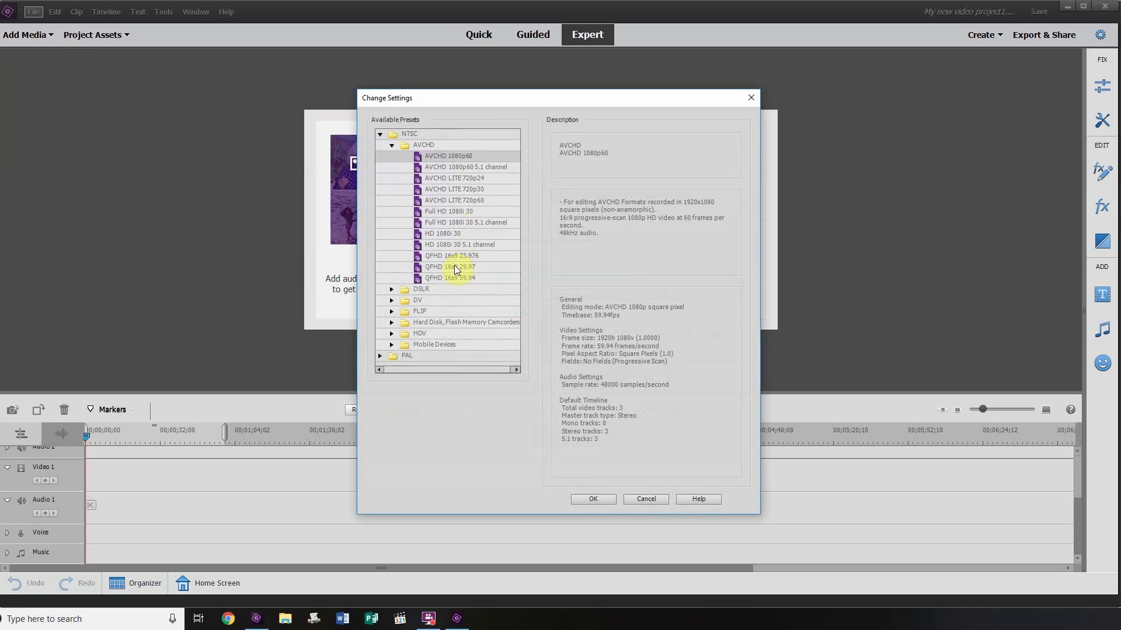
double_click(420, 290)
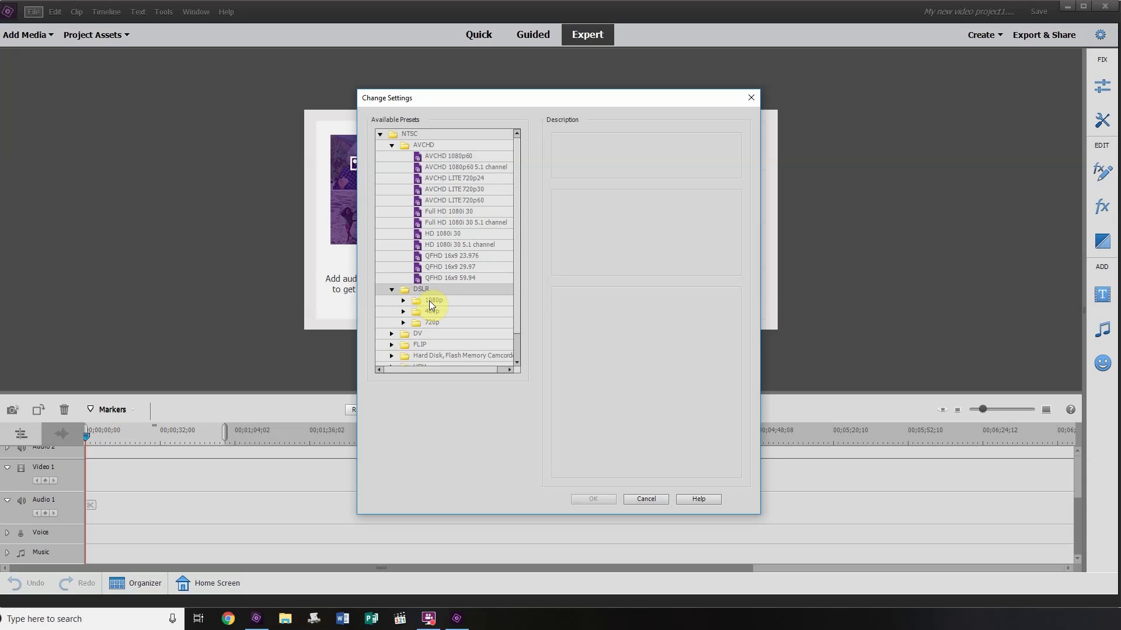
double_click(429, 300)
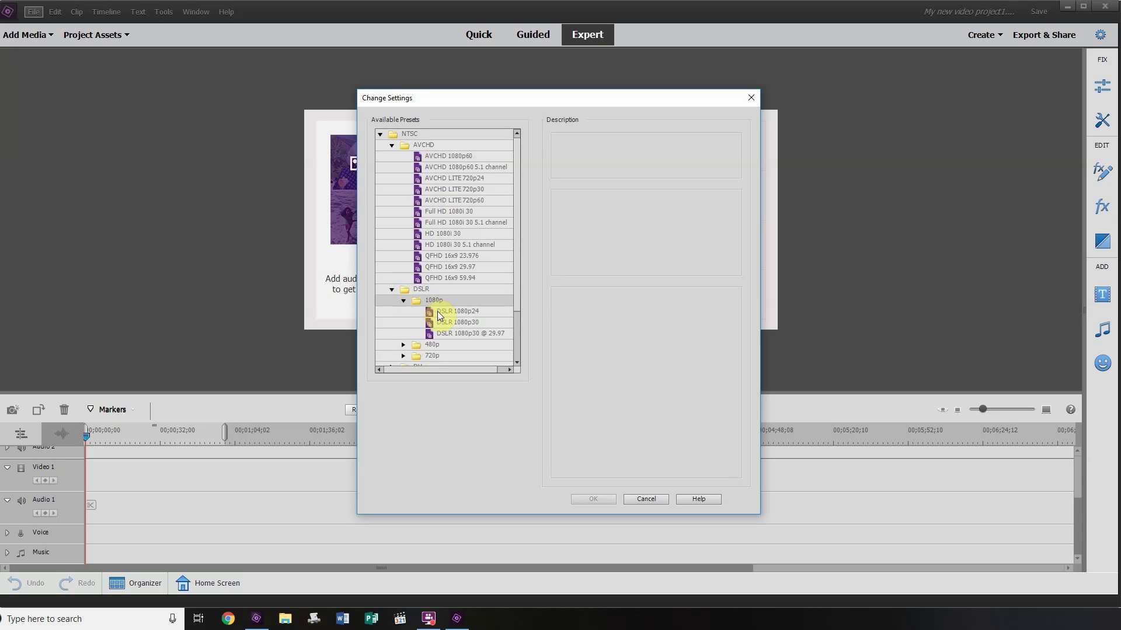
left_click(440, 314)
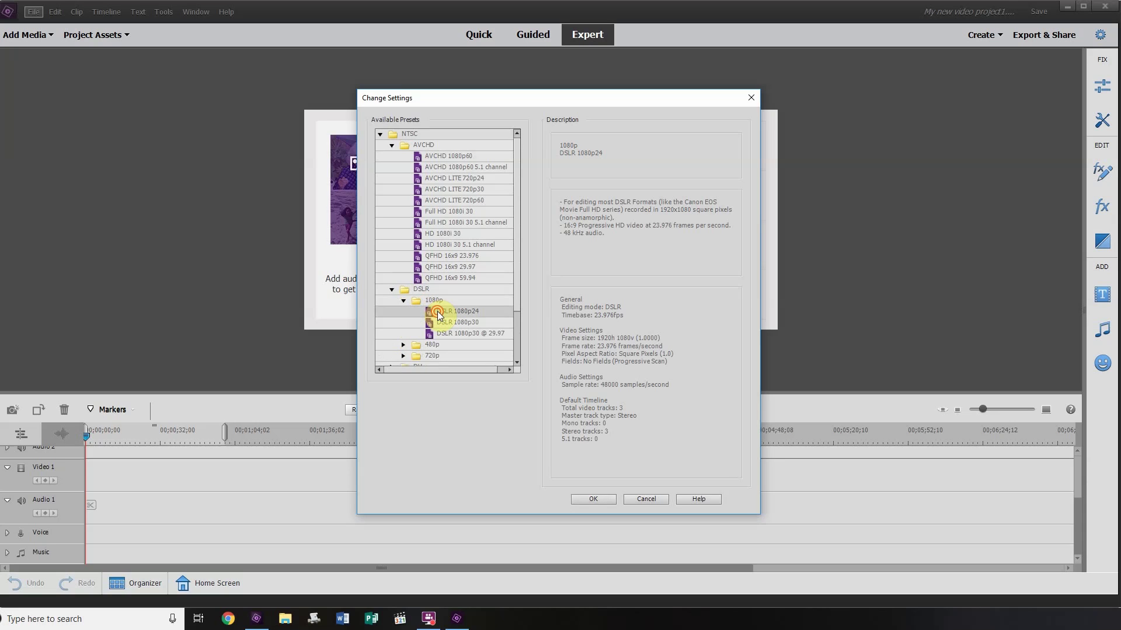
left_click(604, 498)
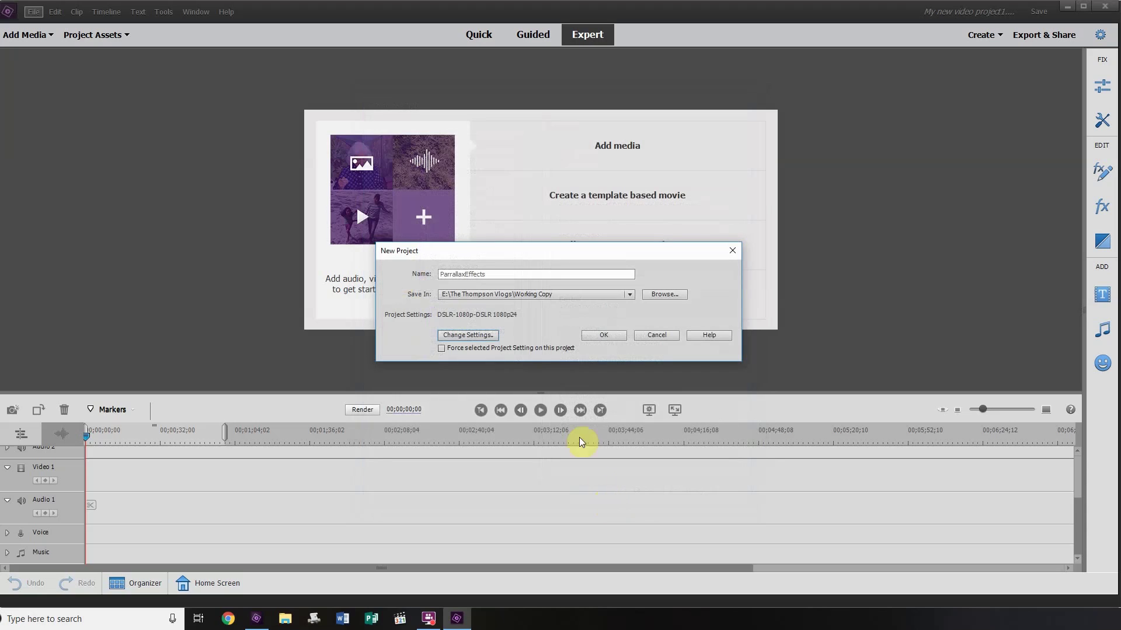
left_click(442, 349)
left_click(604, 336)
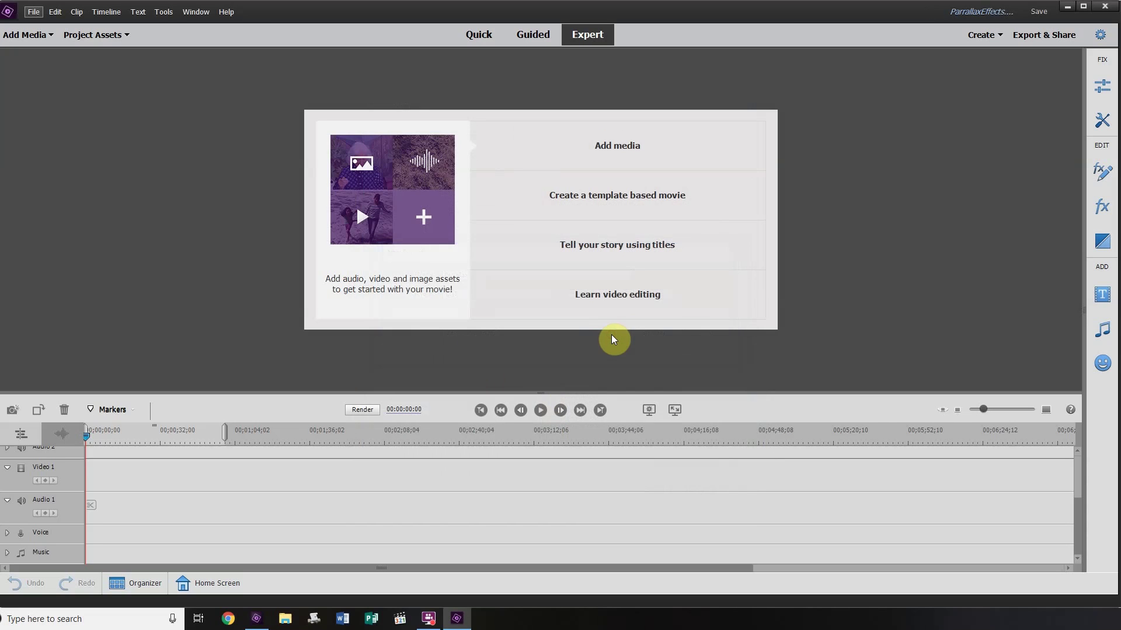
Step: Open Add Media > Files and Folders to browse the Desktop drone clips
left_click(30, 36)
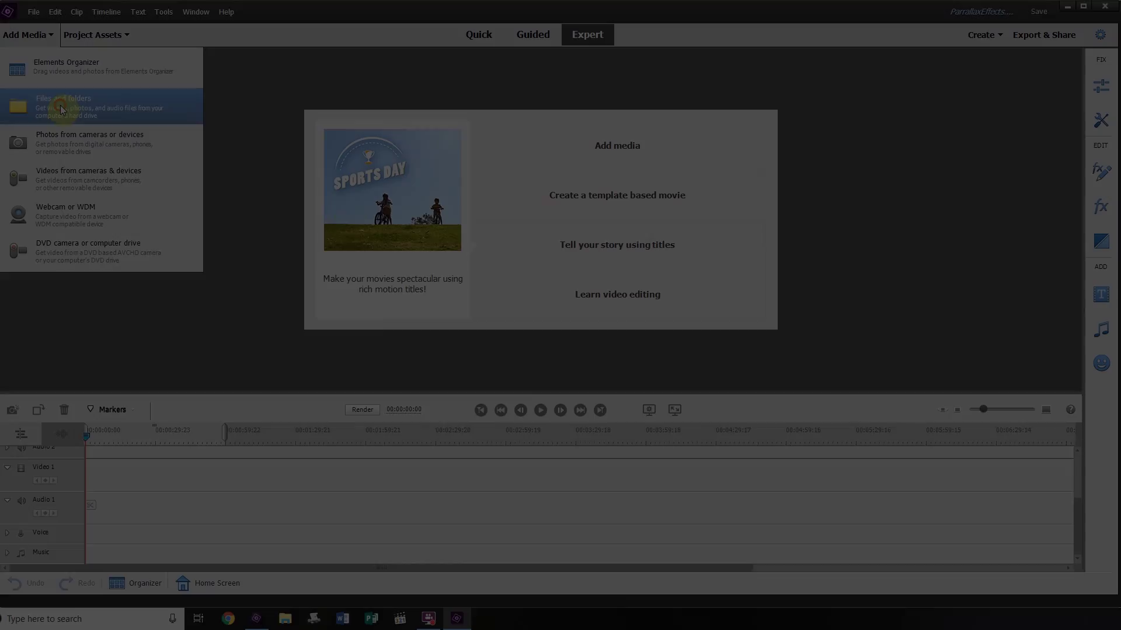
left_click(61, 108)
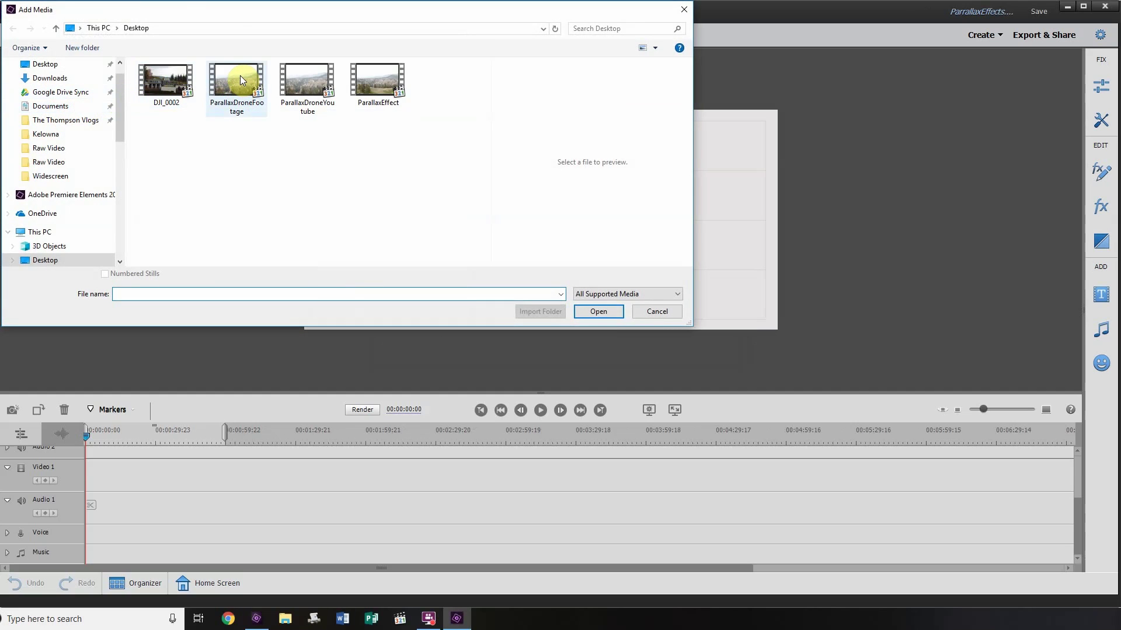
Step: Import ParallaxEffect.mp4 and place it on the Video 1 and Audio 1 tracks
double_click(377, 74)
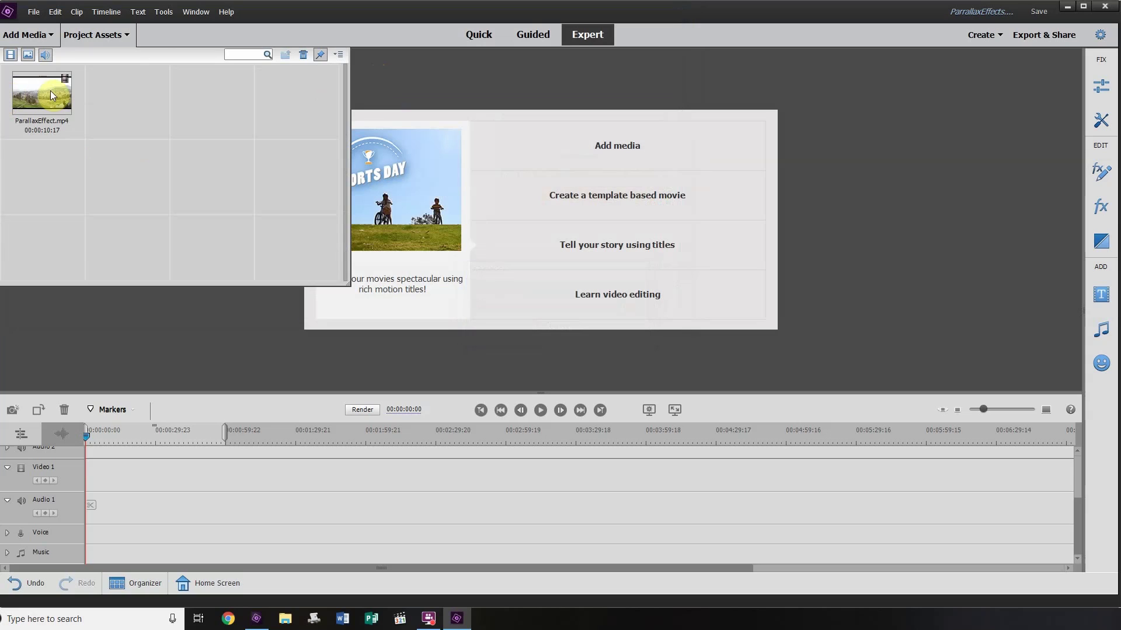
left_click(50, 92)
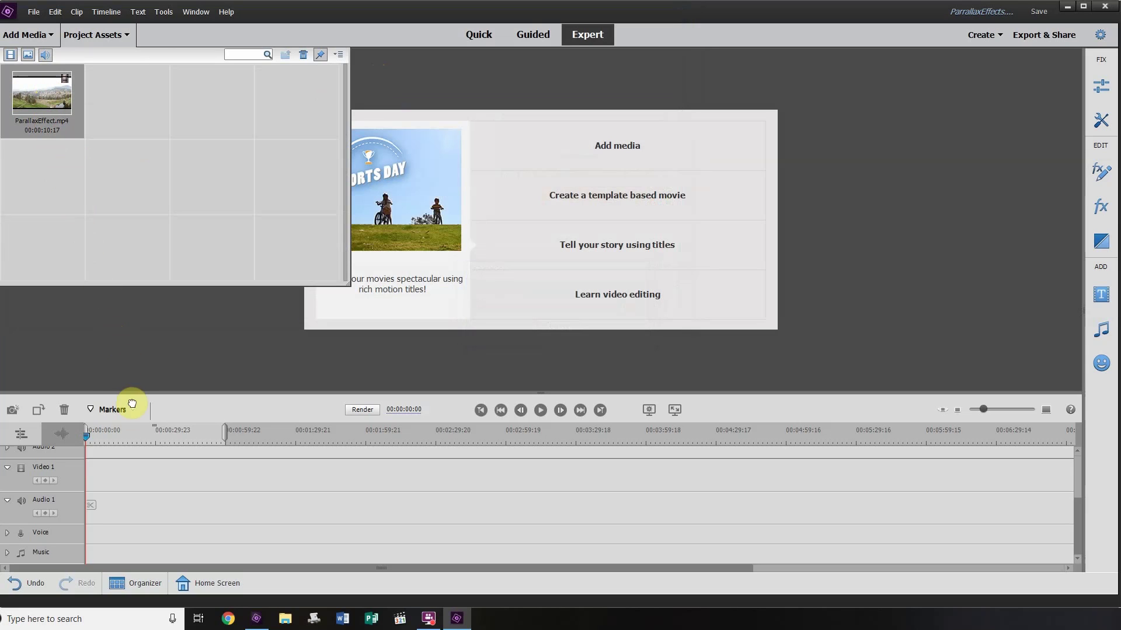
left_click_drag(131, 420, 130, 468)
left_click_drag(983, 409, 1007, 409)
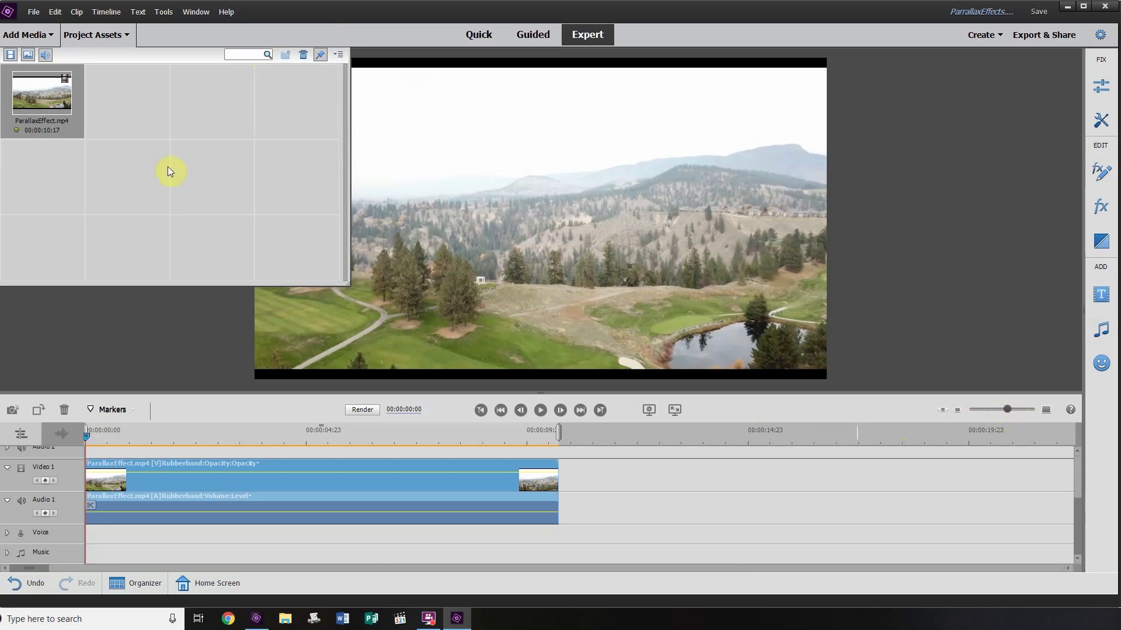
Step: Play the clip, set Time Stretch to Reverse Speed (-100%), and render the timeline
left_click(538, 410)
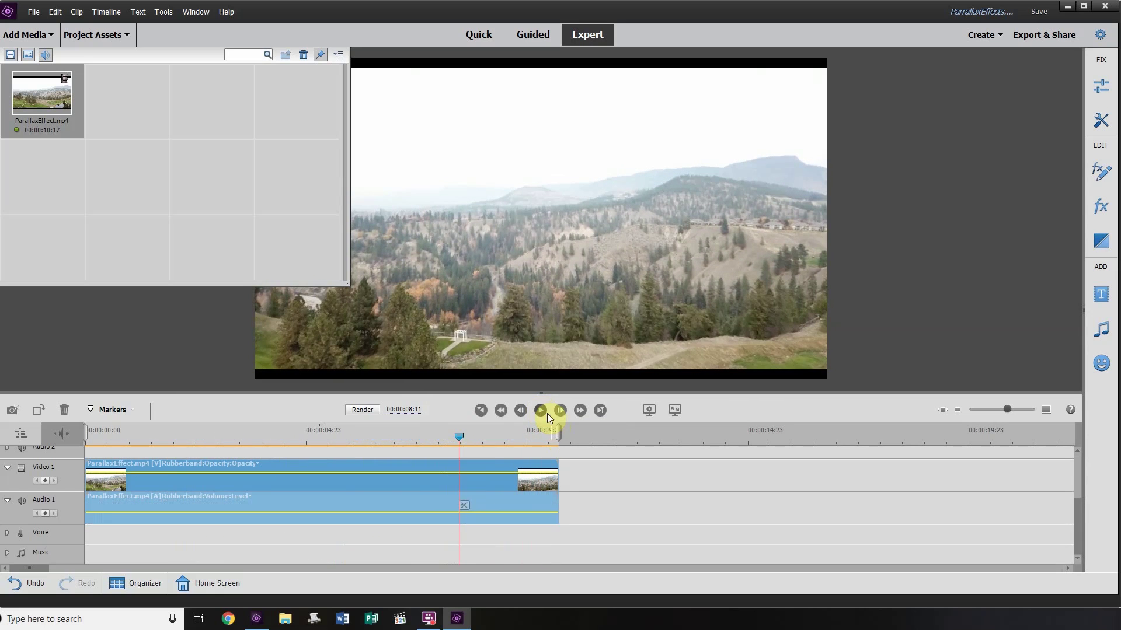
right_click(388, 492)
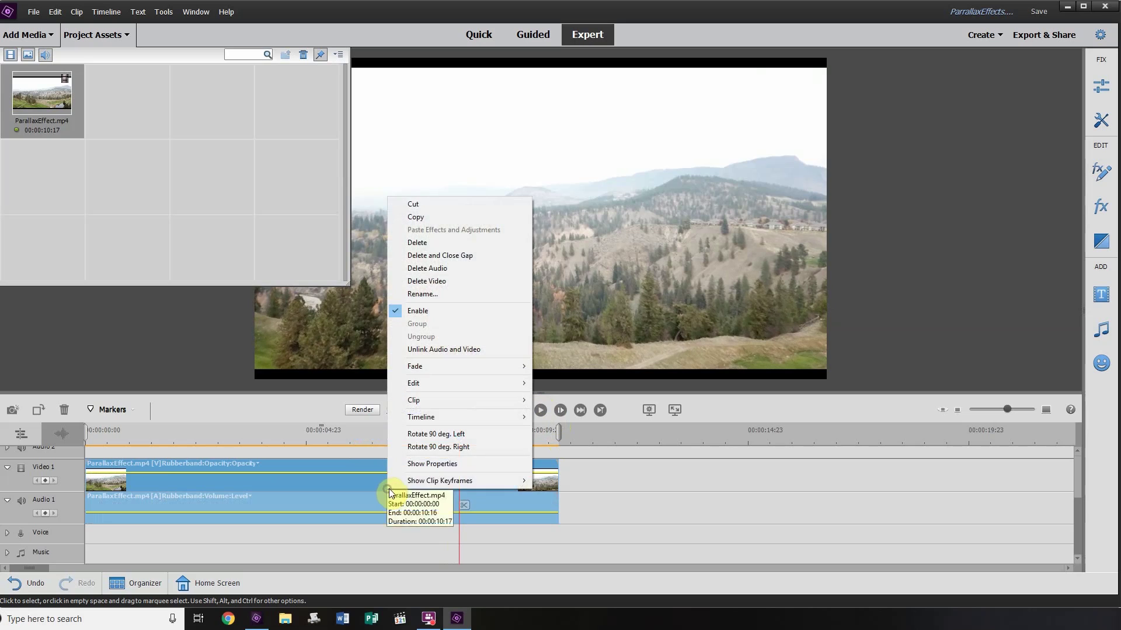
mouse_move(506, 394)
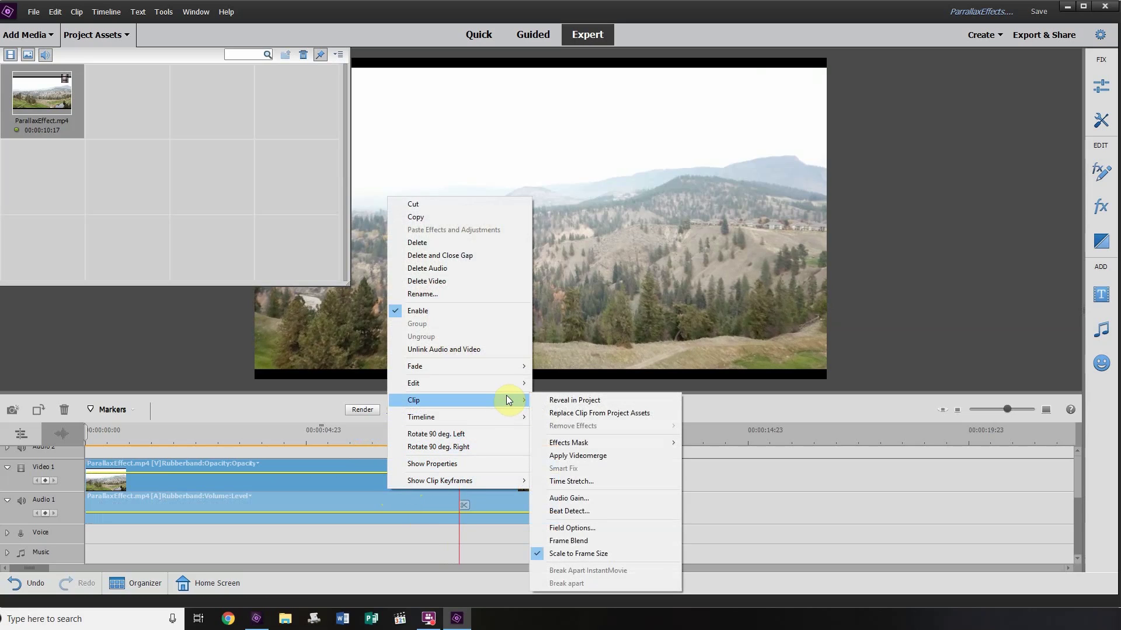
left_click(608, 482)
left_click(524, 322)
left_click(533, 352)
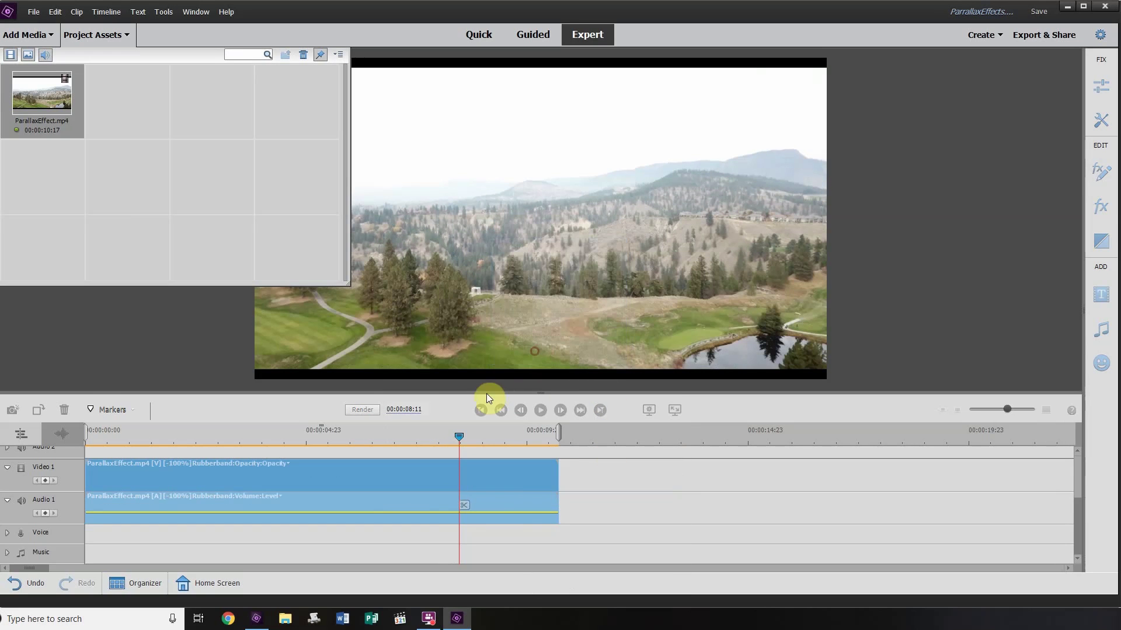
left_click(363, 409)
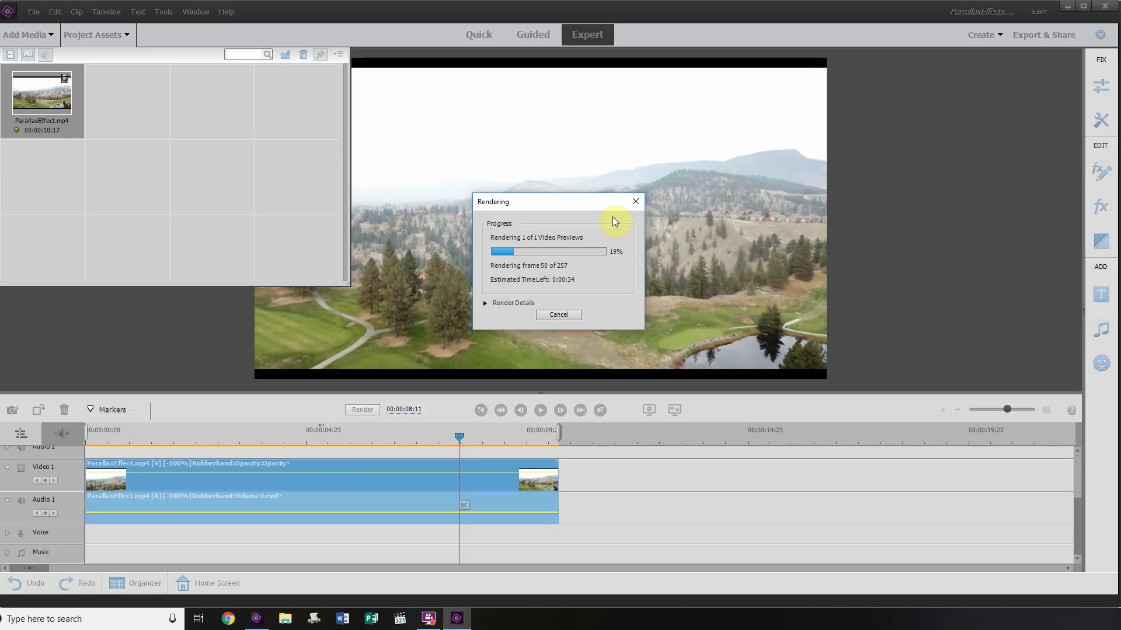
Step: Cancel the render, resize the video frame, re-render, and rewind to 00:00:00:00
left_click(572, 314)
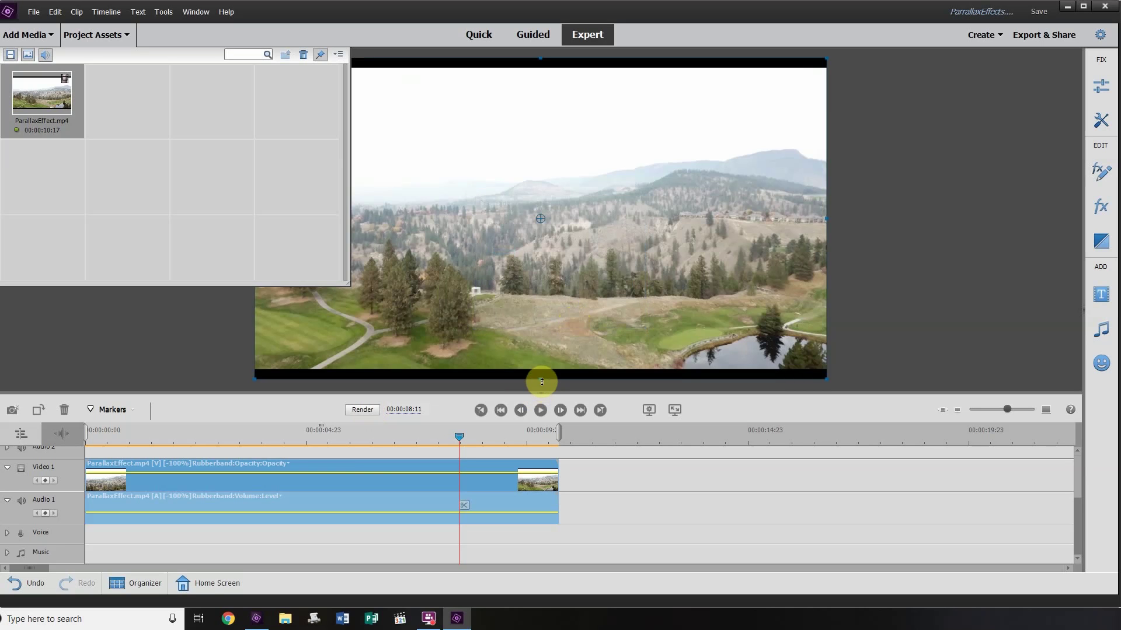
left_click_drag(542, 382, 541, 391)
left_click_drag(853, 221, 846, 220)
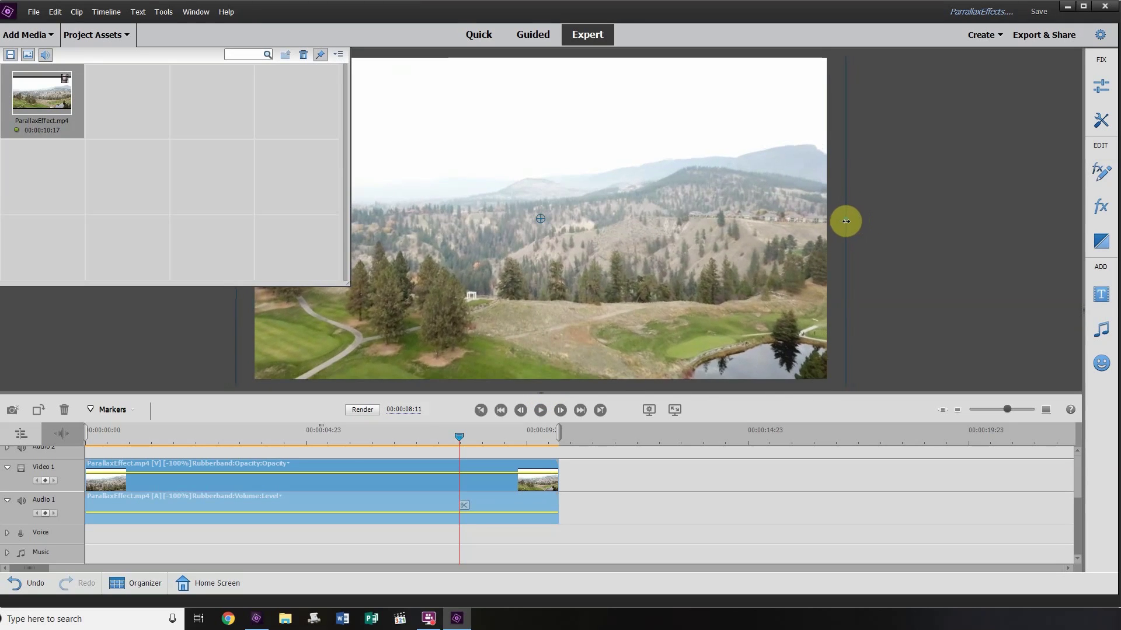
left_click(362, 410)
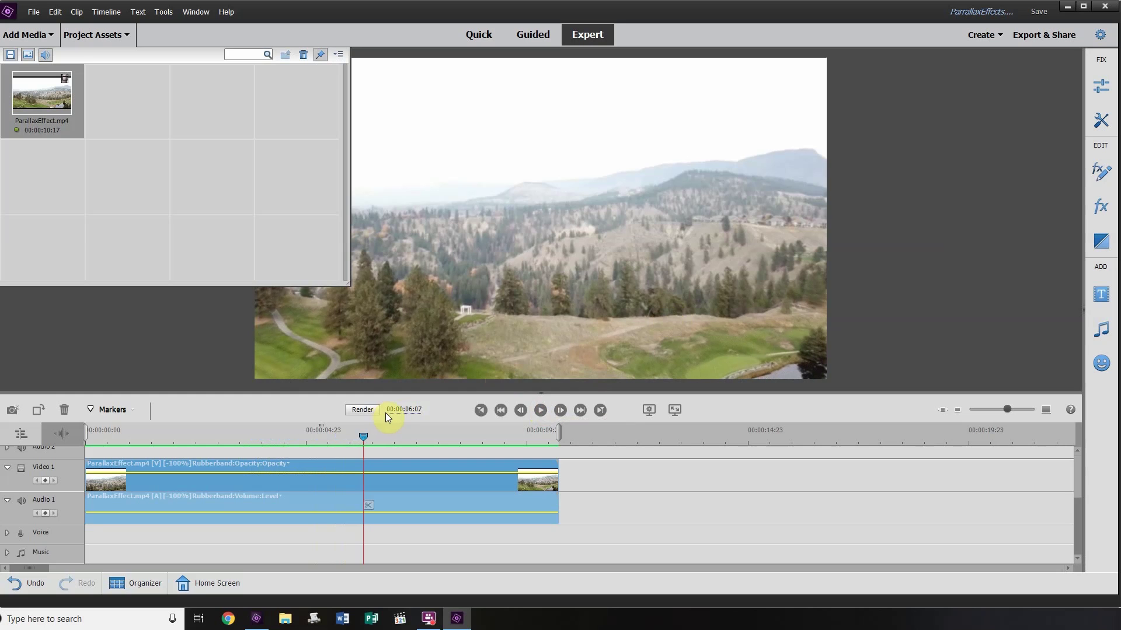
left_click_drag(363, 439, 46, 440)
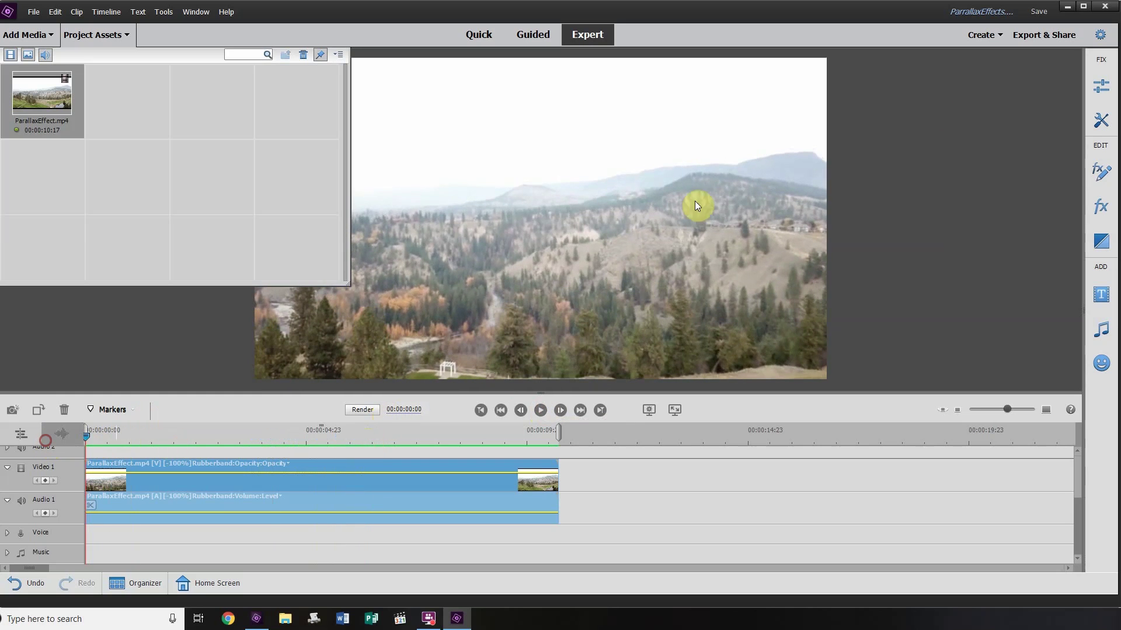
Step: Launch the Pan & Zoom tool on the reversed drone clip from Tools
left_click(1104, 119)
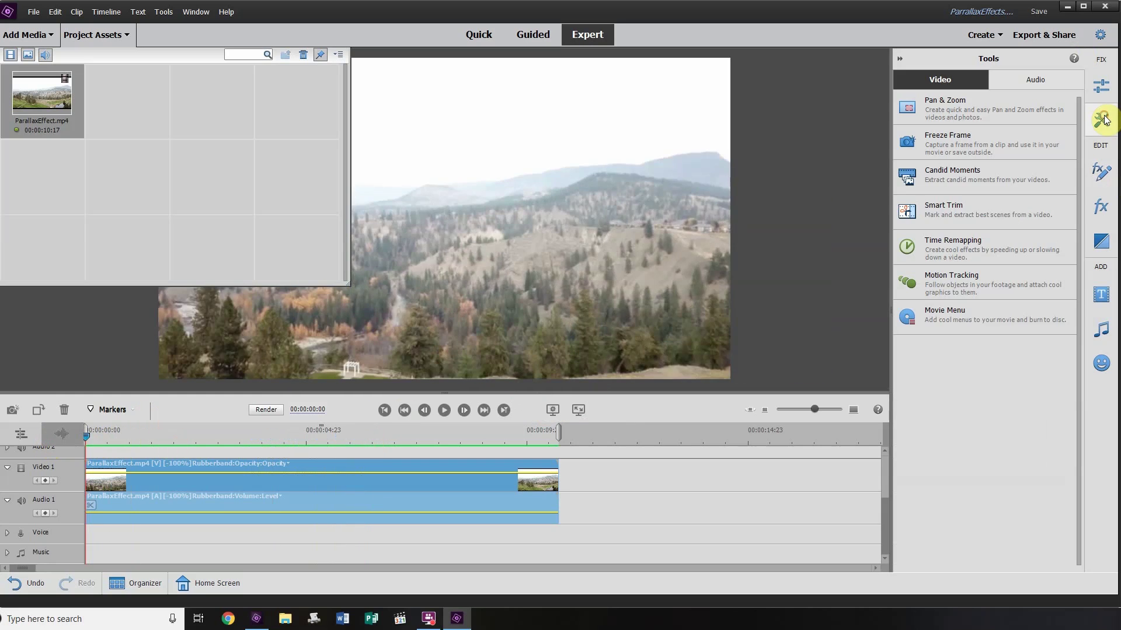
left_click(952, 105)
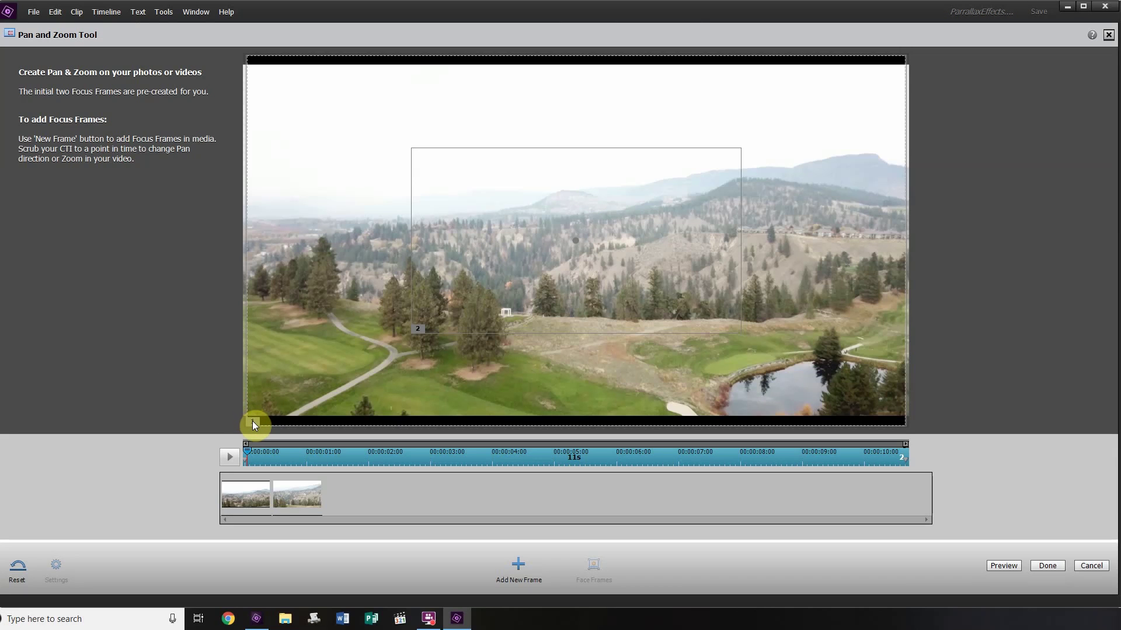
Step: Shrink the starting focus frame inward toward the central hills
left_click(537, 268)
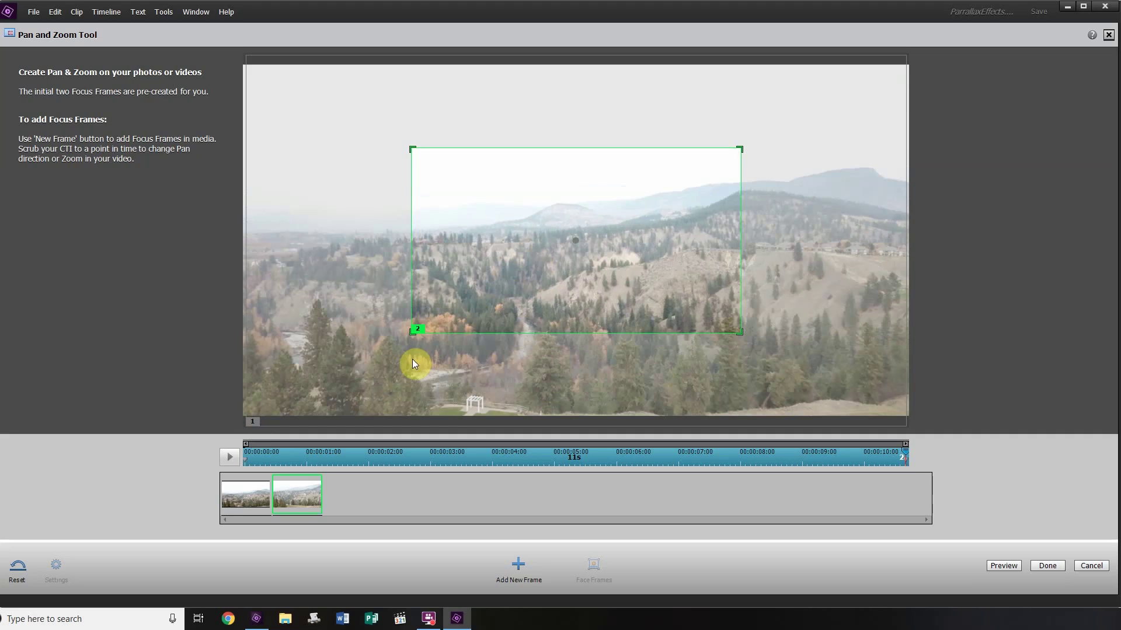
left_click(335, 381)
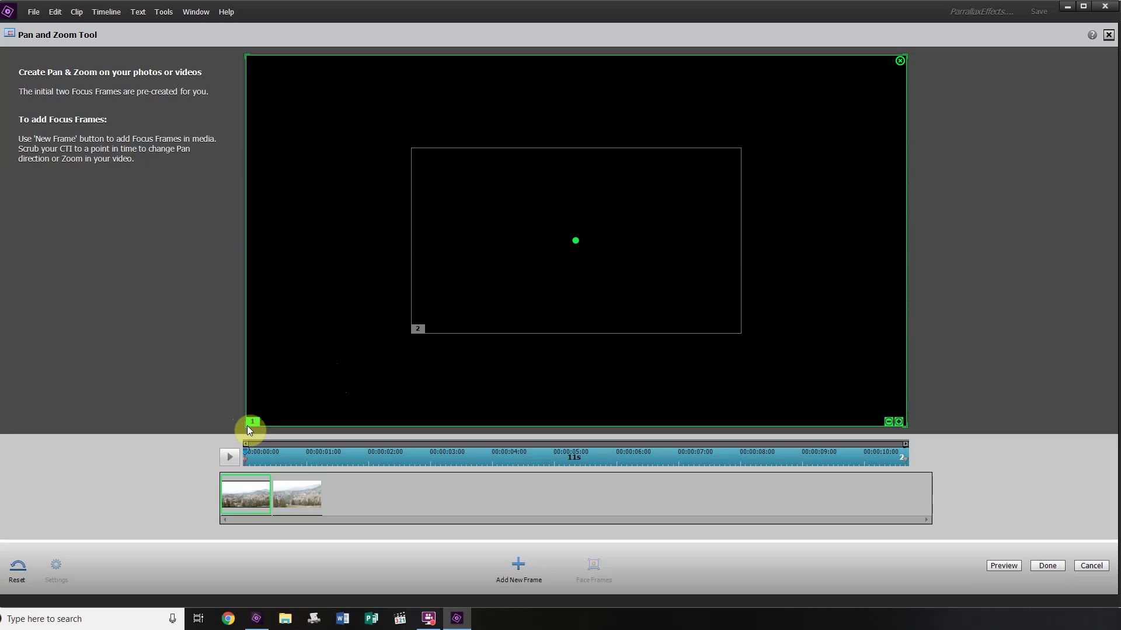
left_click_drag(245, 428, 261, 417)
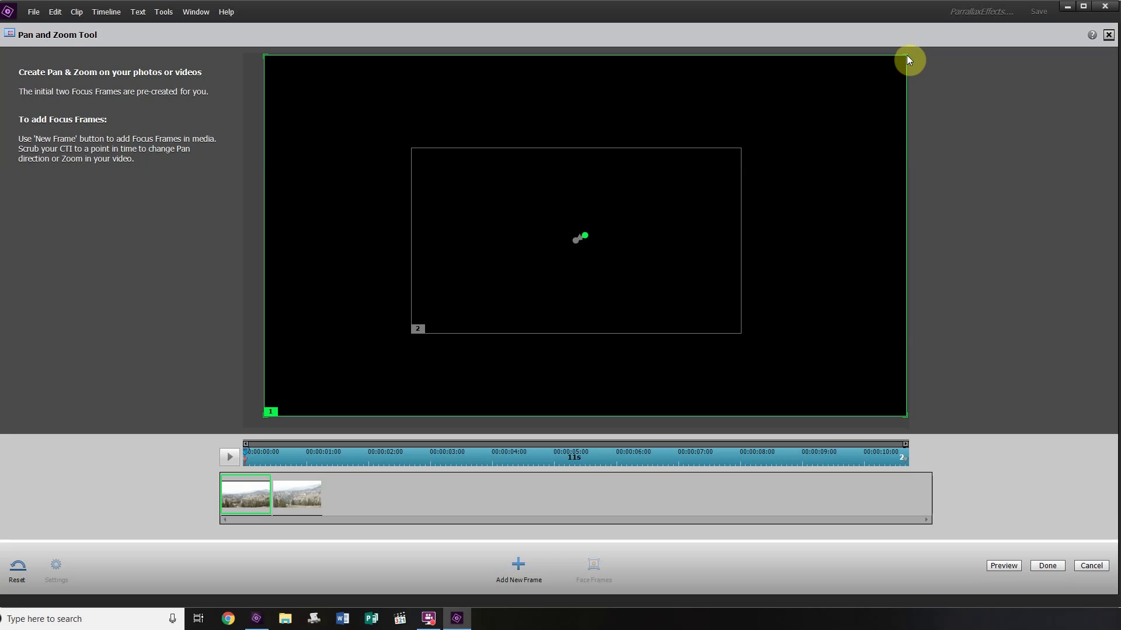
left_click_drag(906, 56, 896, 62)
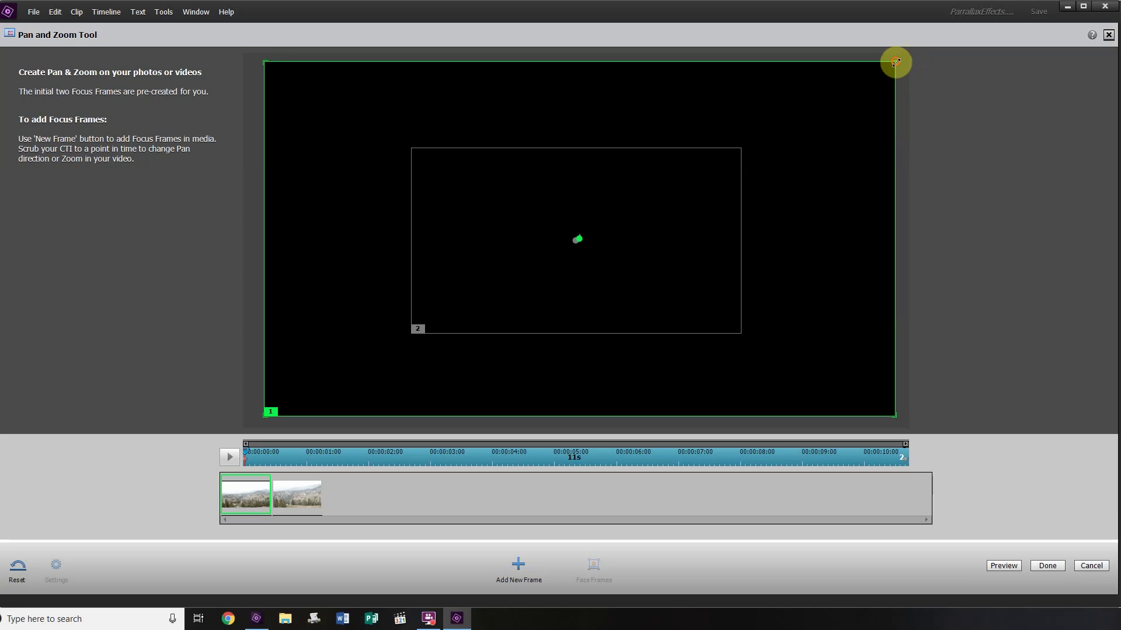
left_click(593, 229)
left_click(844, 82)
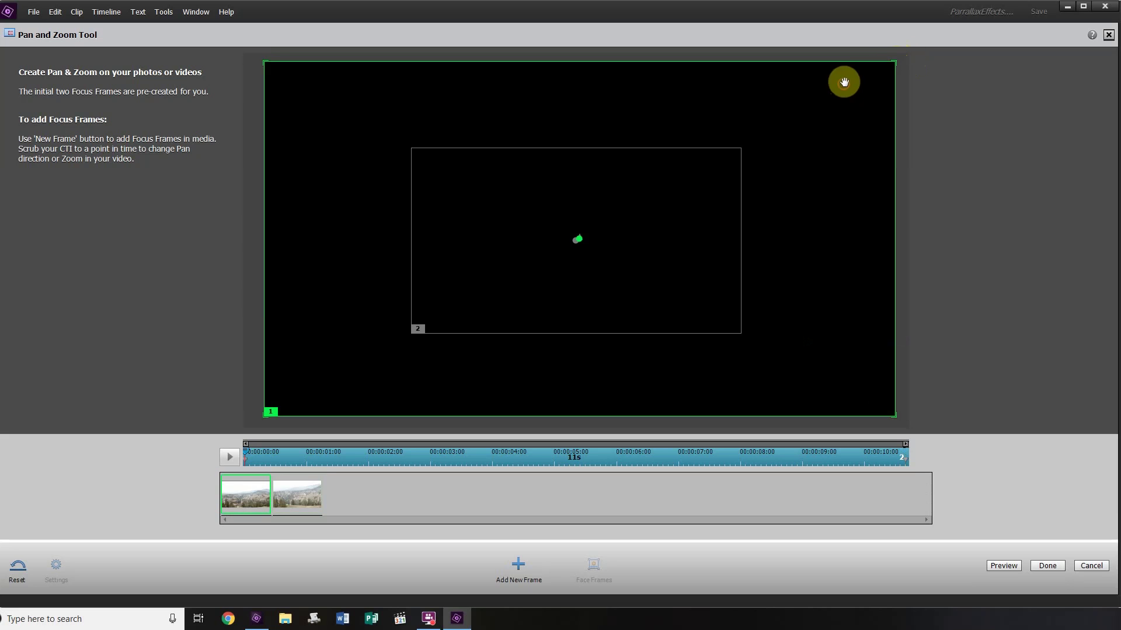
left_click_drag(895, 61, 887, 66)
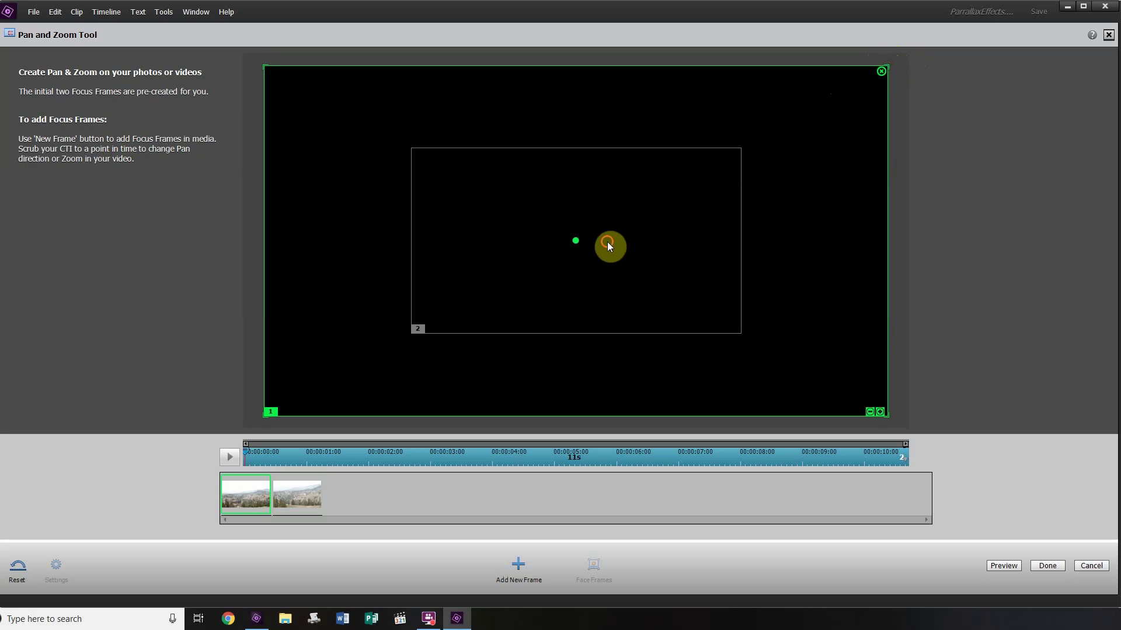
Step: Nudge the ending focus frame slightly right and down, then apply the Pan & Zoom
left_click(607, 241)
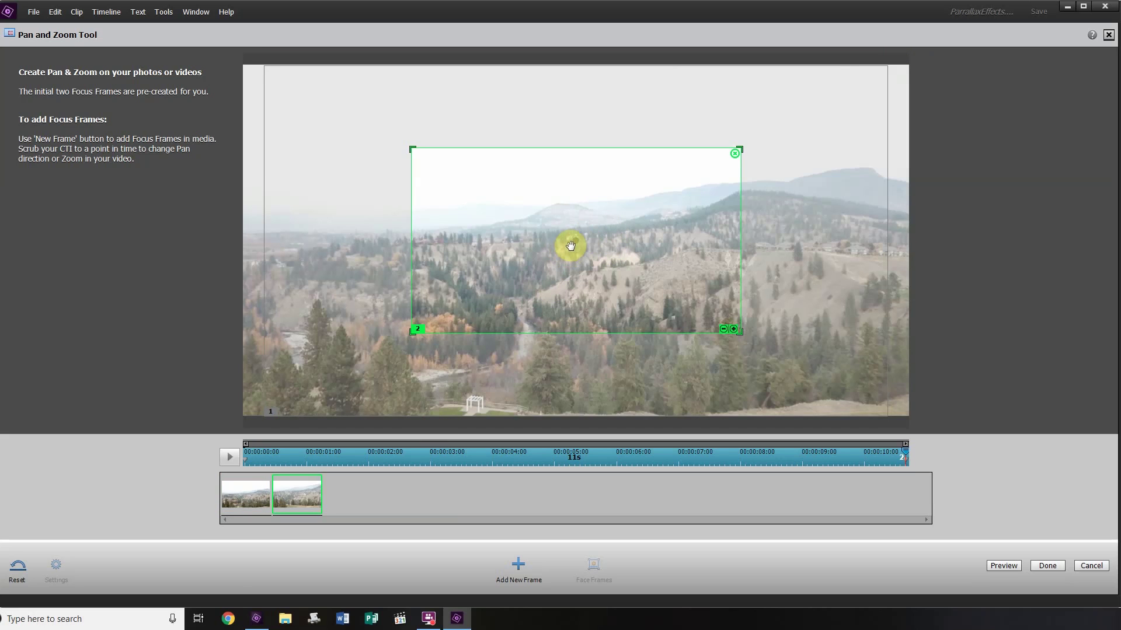
left_click(390, 384)
left_click(588, 286)
mouse_move(598, 253)
left_mouse_down()
mouse_move(618, 255)
mouse_move(599, 256)
left_mouse_up()
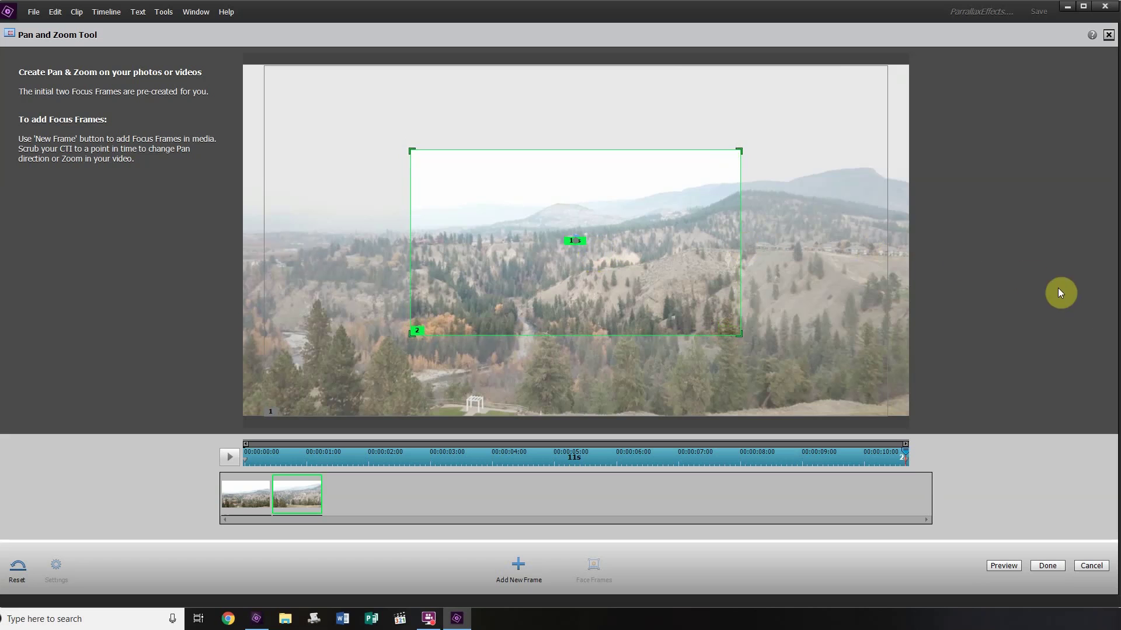
left_click(1046, 565)
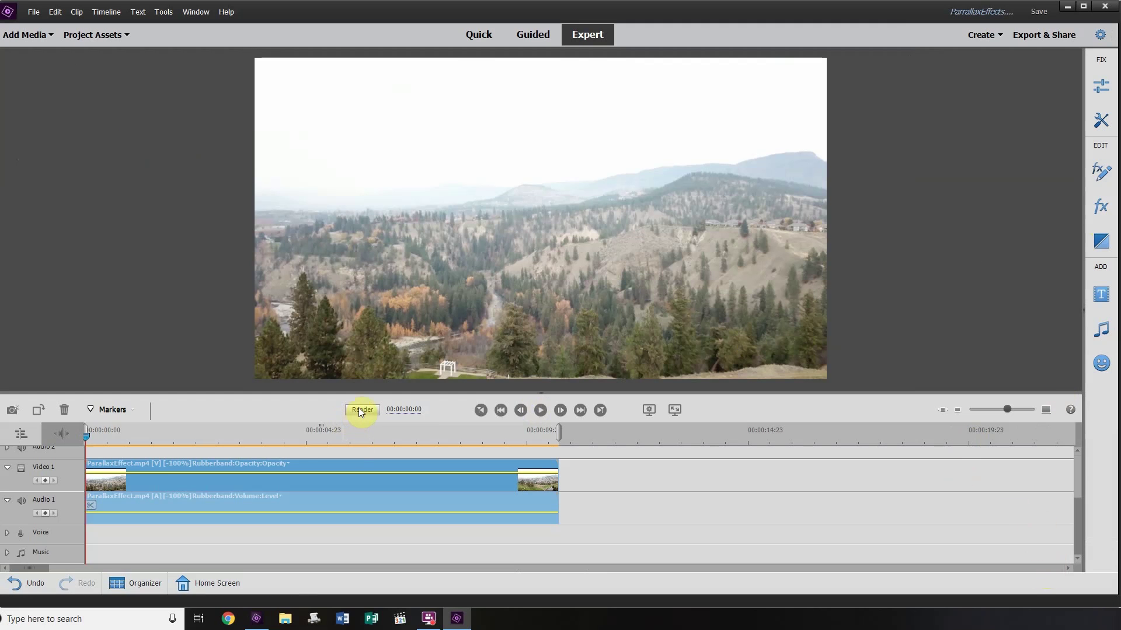
Step: Render the timeline, play back the push-in, and open Export & Share
left_click(361, 410)
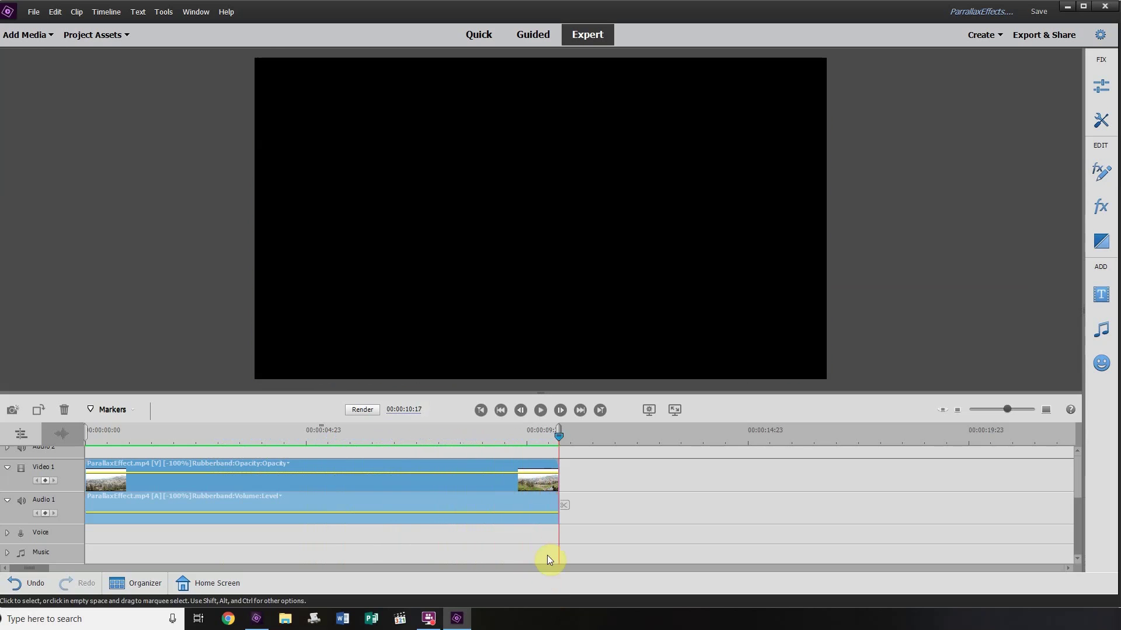
left_click(542, 411)
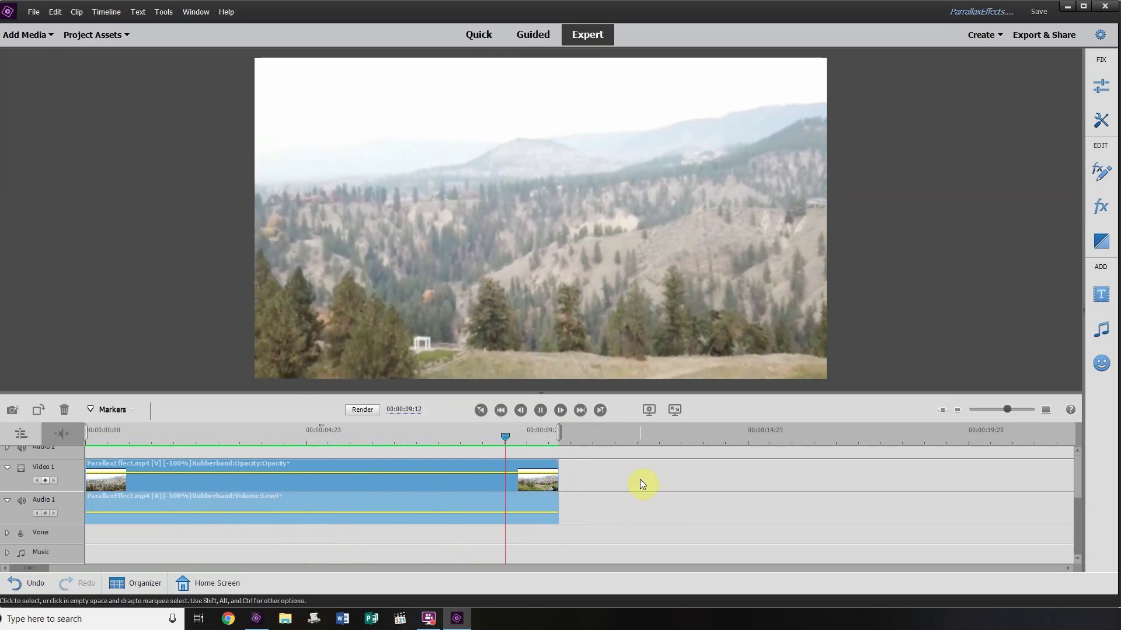
left_click(1050, 42)
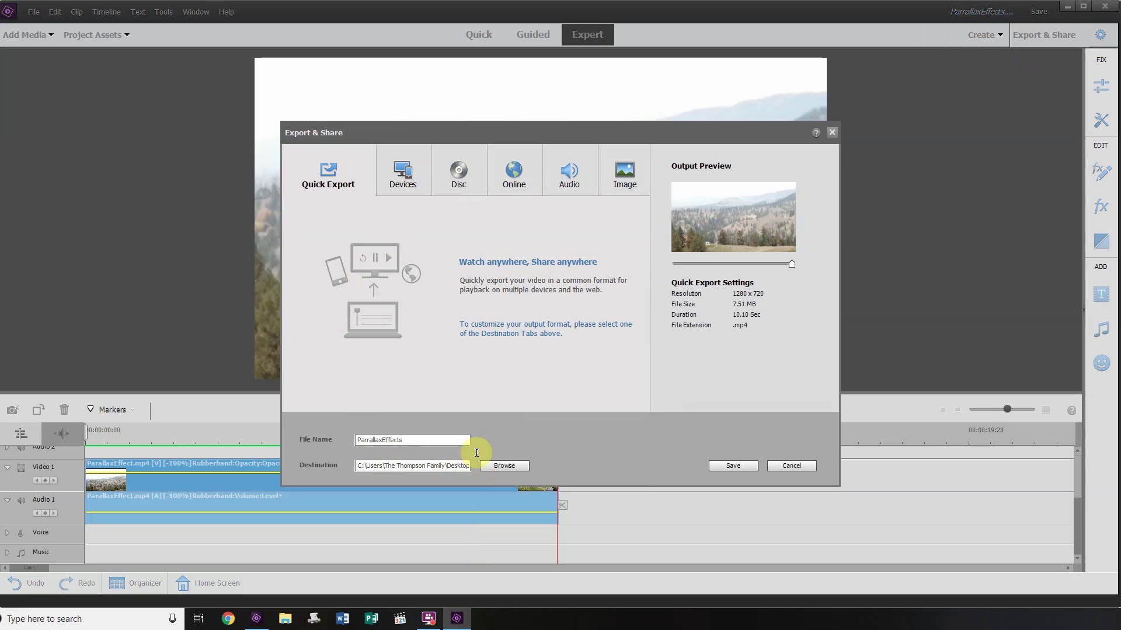
Step: Save the movie as an HD 1080 (1920x1080) MP4 at maximum quality
left_click(405, 174)
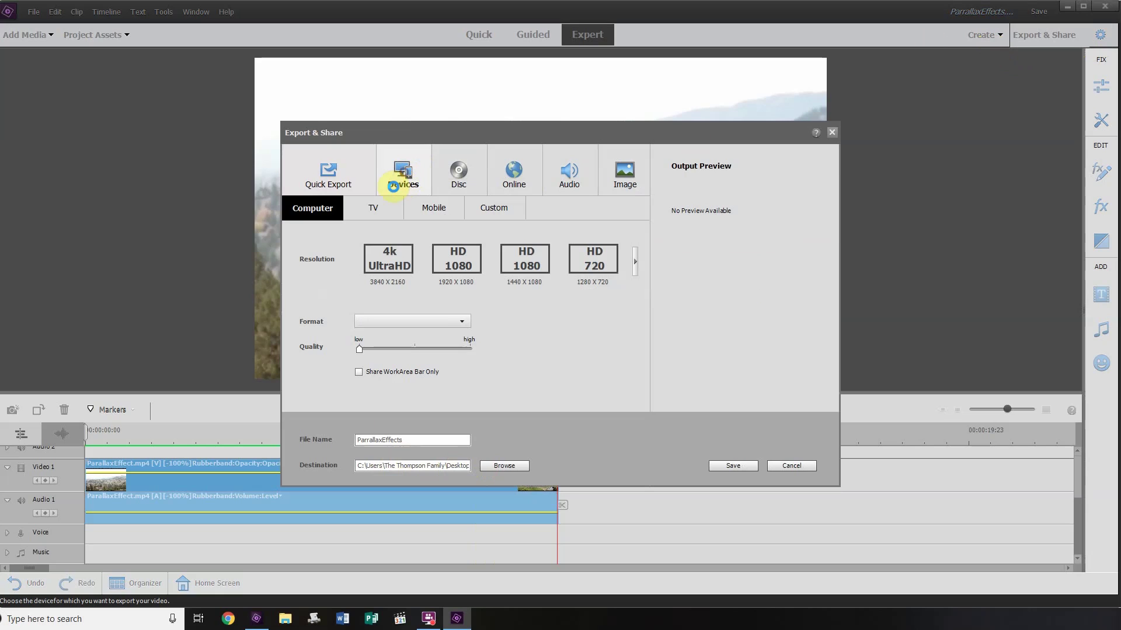
left_click(379, 261)
left_click(473, 274)
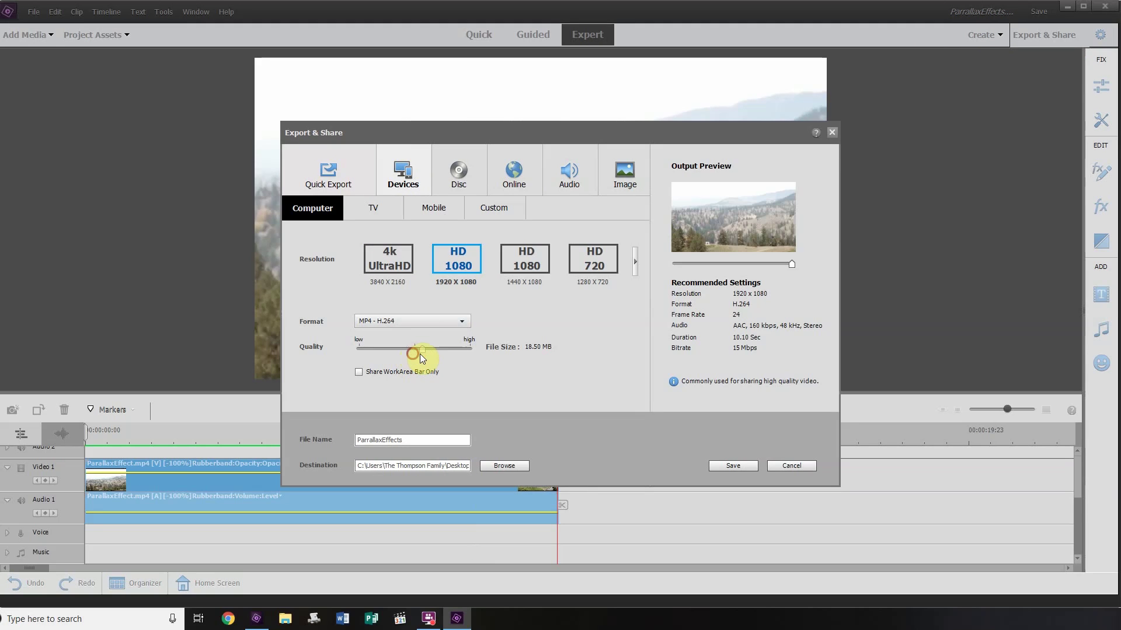
left_click_drag(524, 345, 523, 347)
left_click(728, 466)
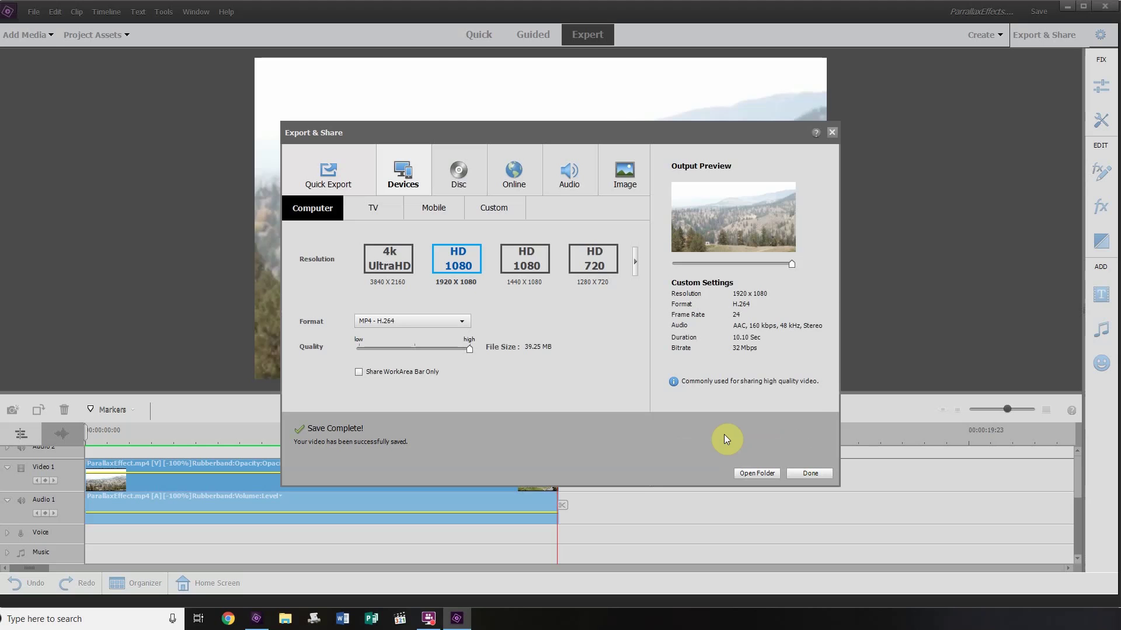
Step: Open the Desktop folder and play ParralaxEffects.mp4
left_click(762, 475)
left_click(1010, 158)
double_click(1011, 162)
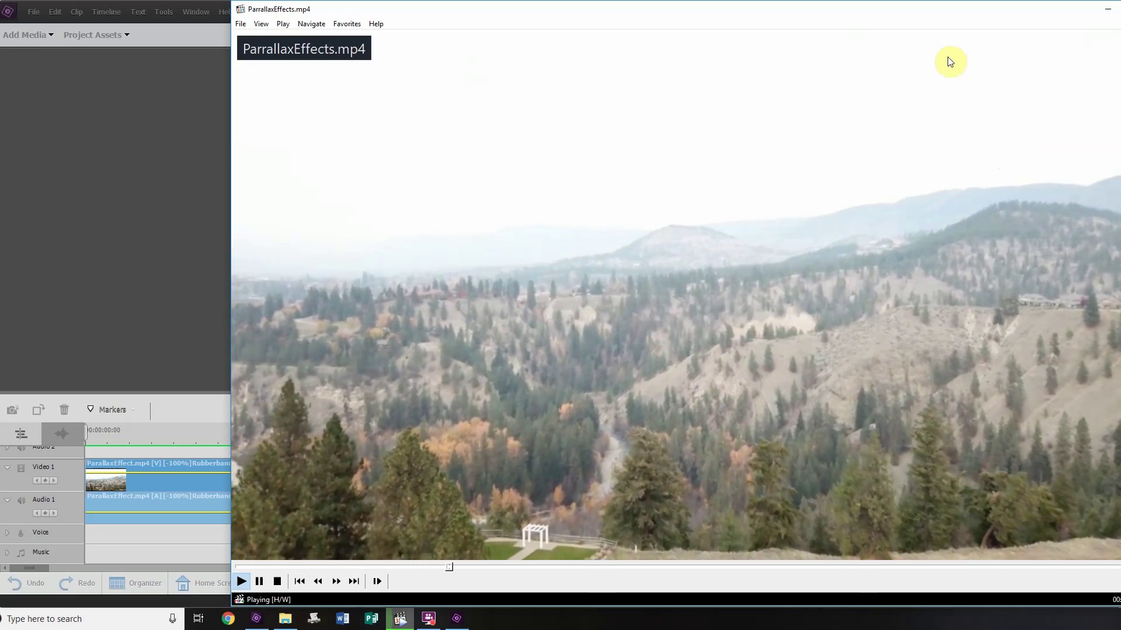
Step: Move the Media Player Classic window fully on screen while ParralaxEffects.mp4 plays
left_click_drag(941, 17, 832, 38)
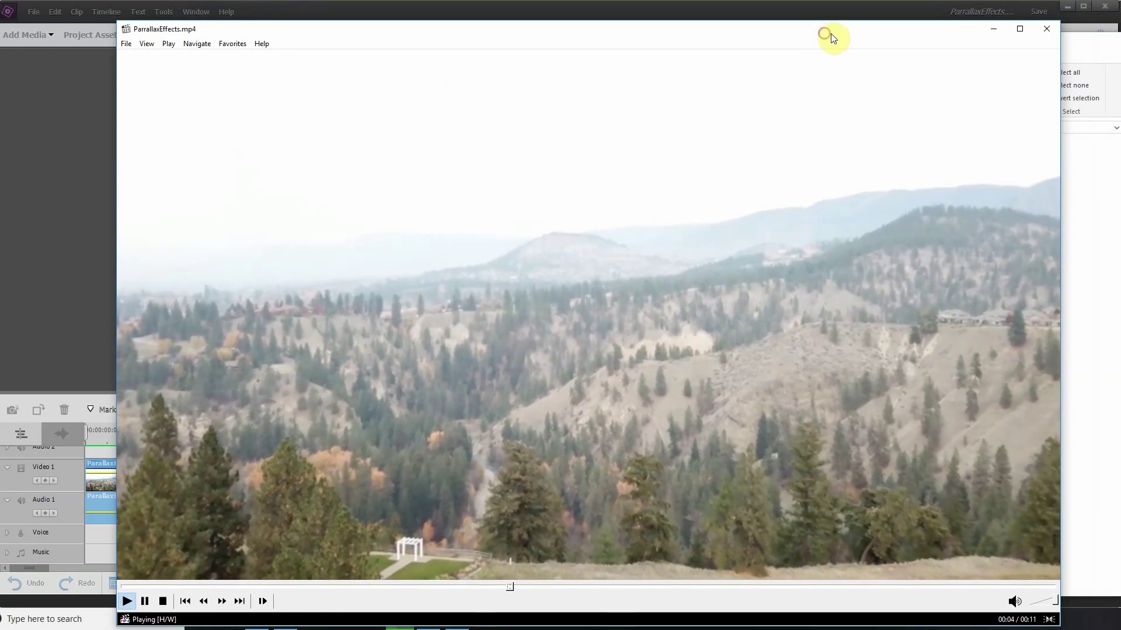